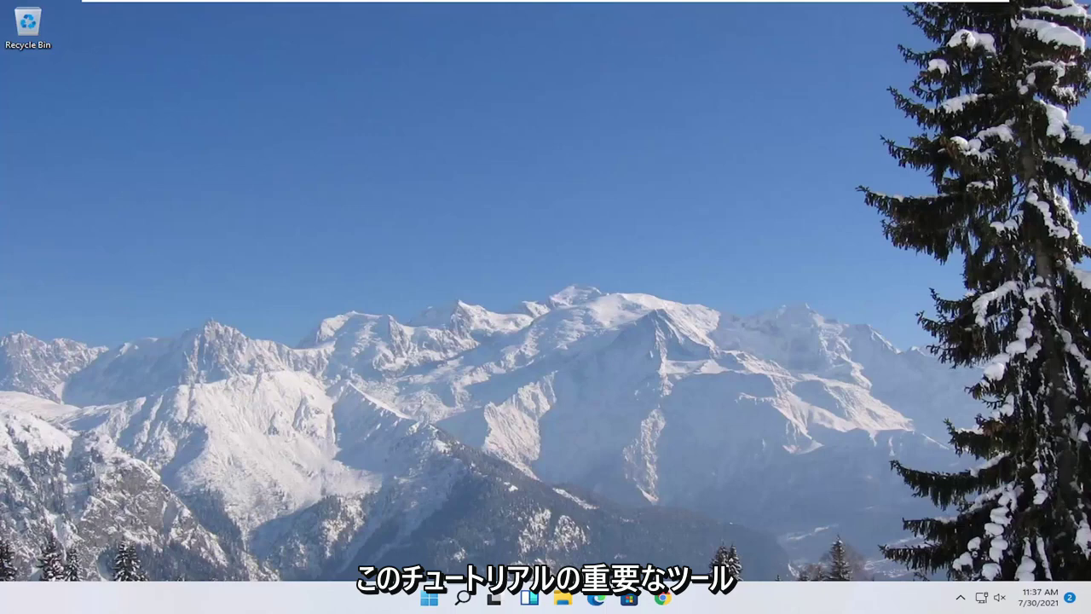
- Review the display adapter and driver details in the DirectX Diagnostic Tool (dxdiag)
click(428, 598)
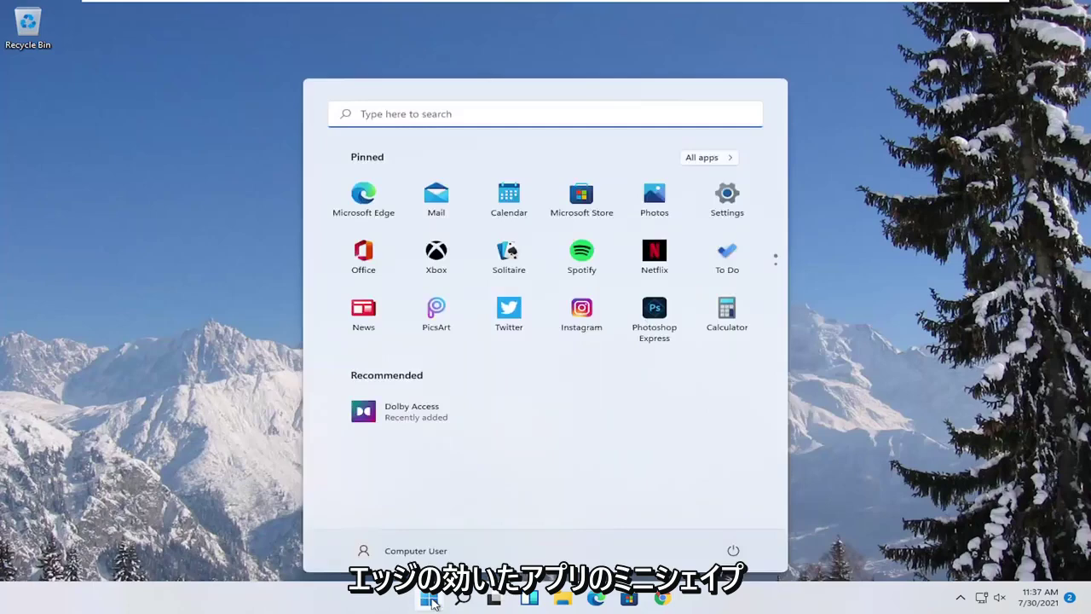
text(dxdi)
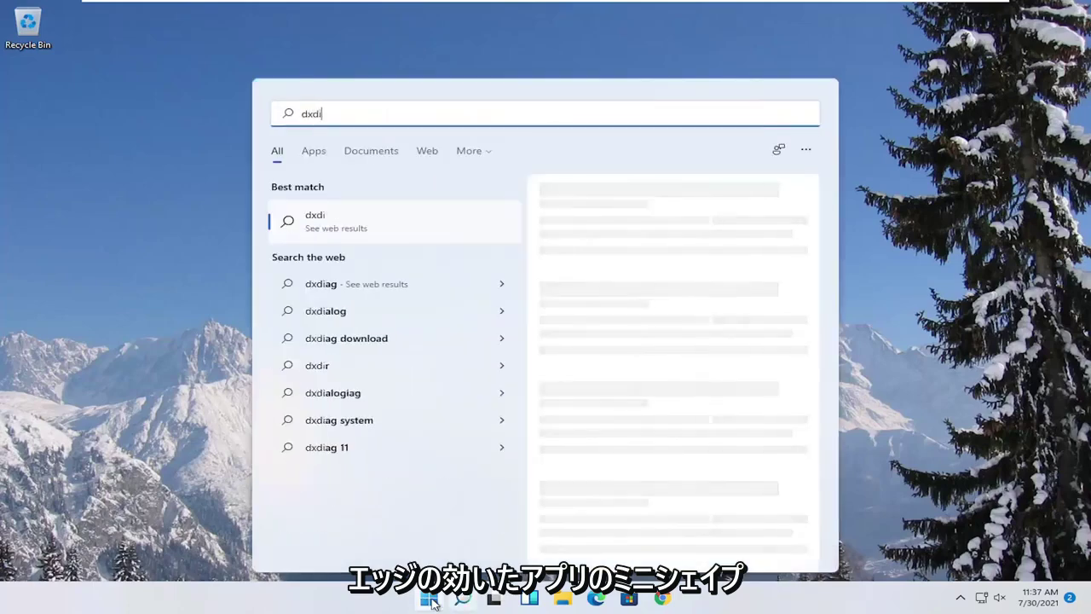
text(ag)
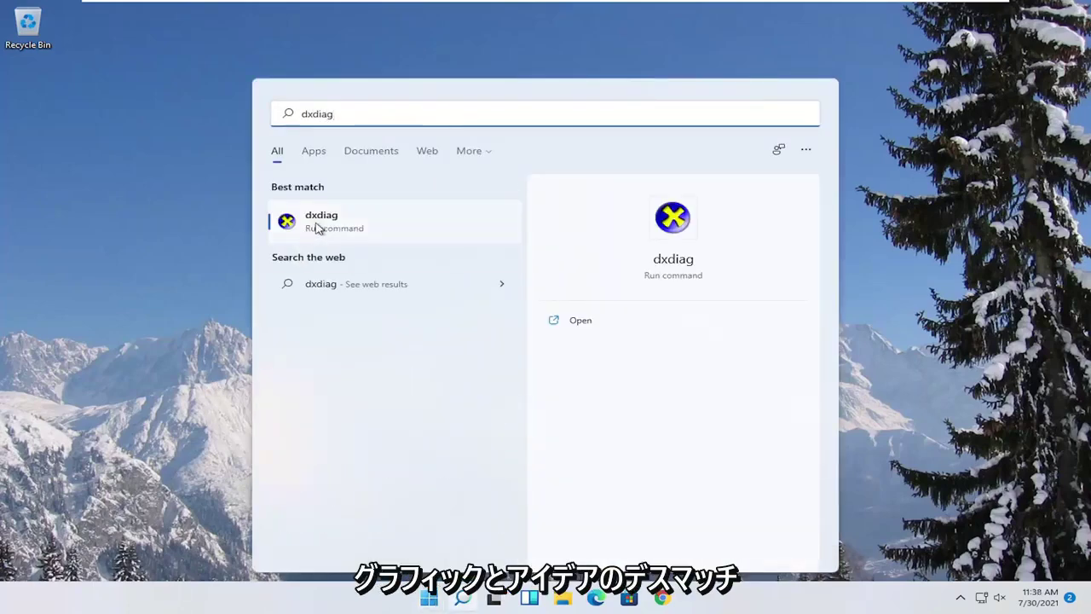
click(317, 224)
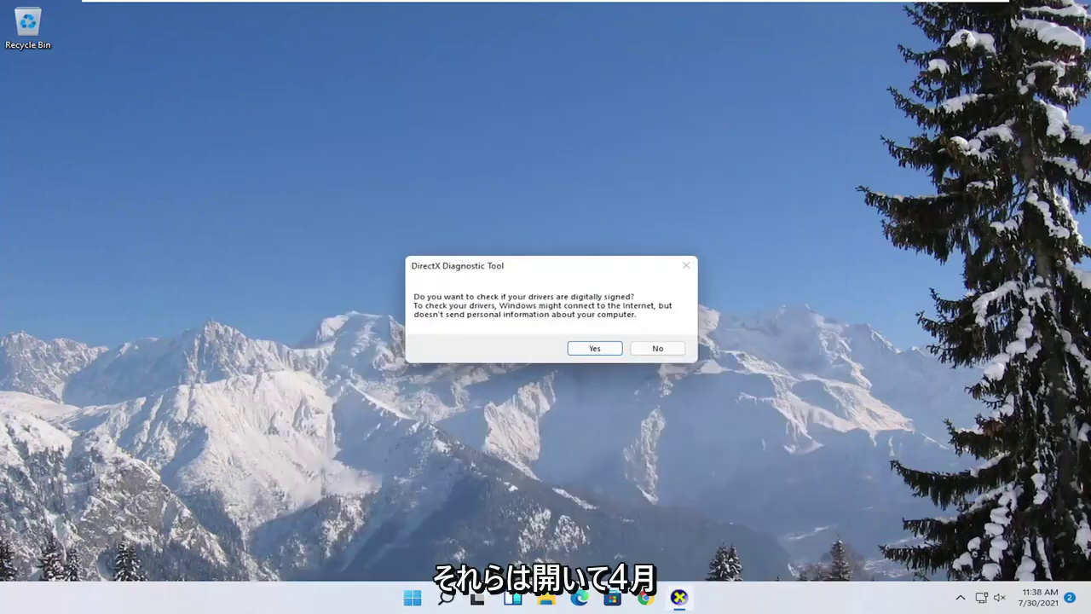
click(593, 350)
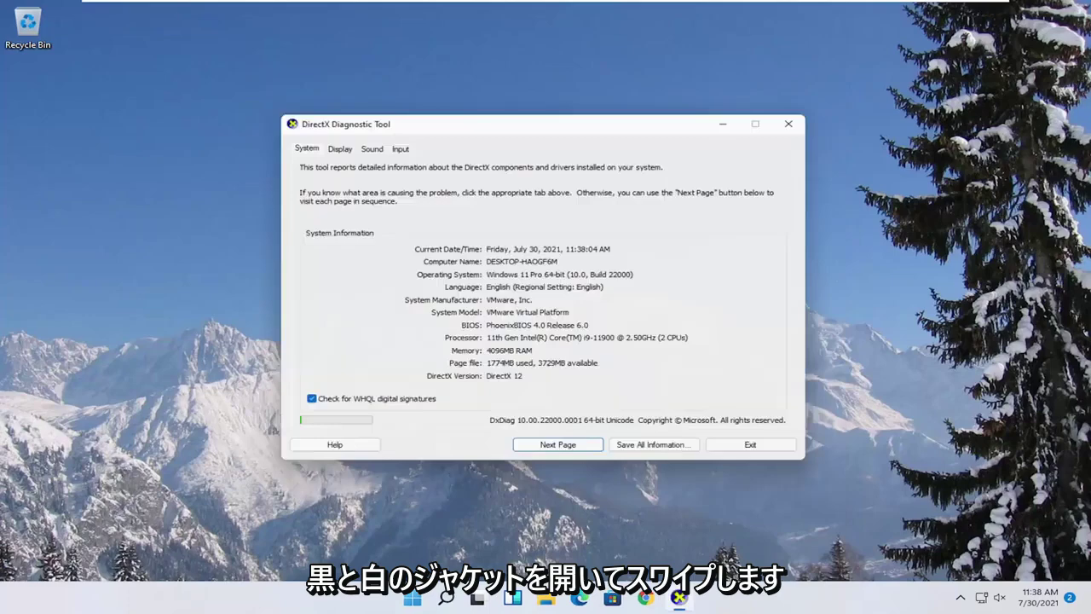
click(337, 144)
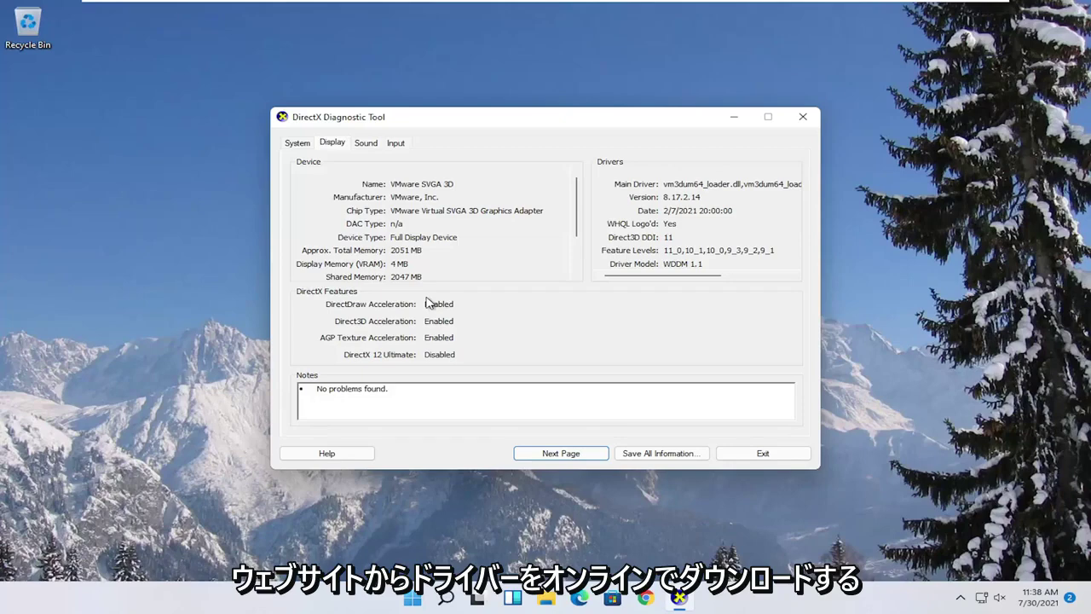
click(812, 112)
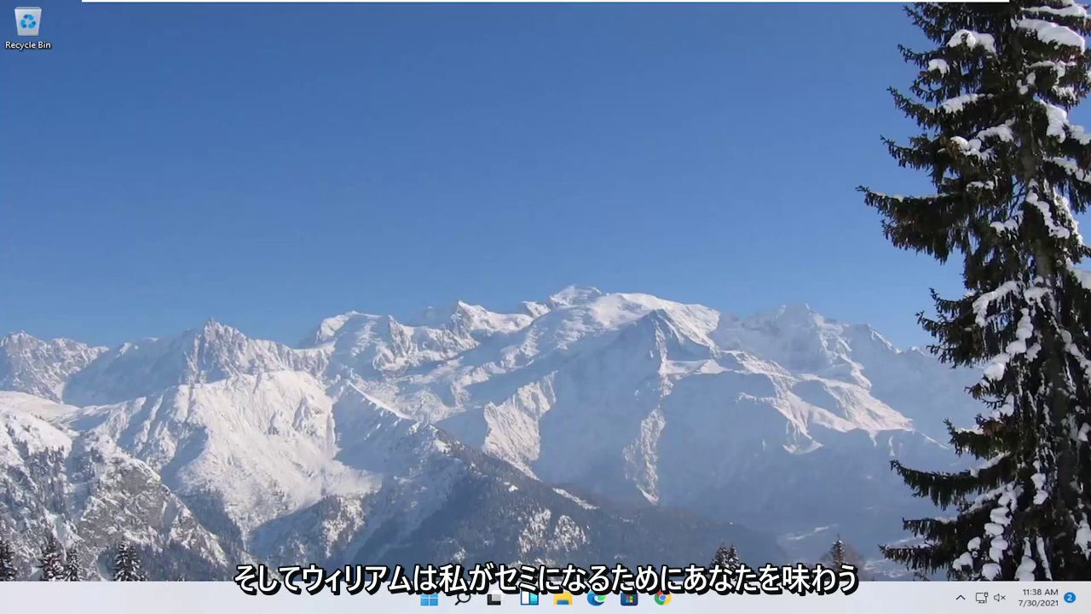
- Set Performance Options visual effects to Adjust for best performance and apply it
click(461, 600)
text(adjust)
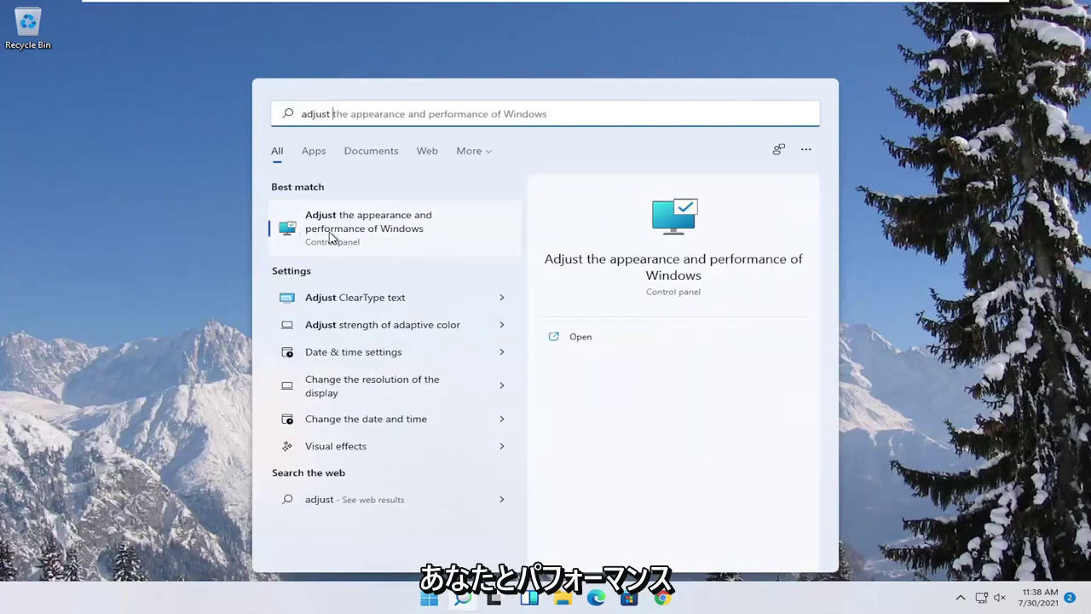
click(370, 235)
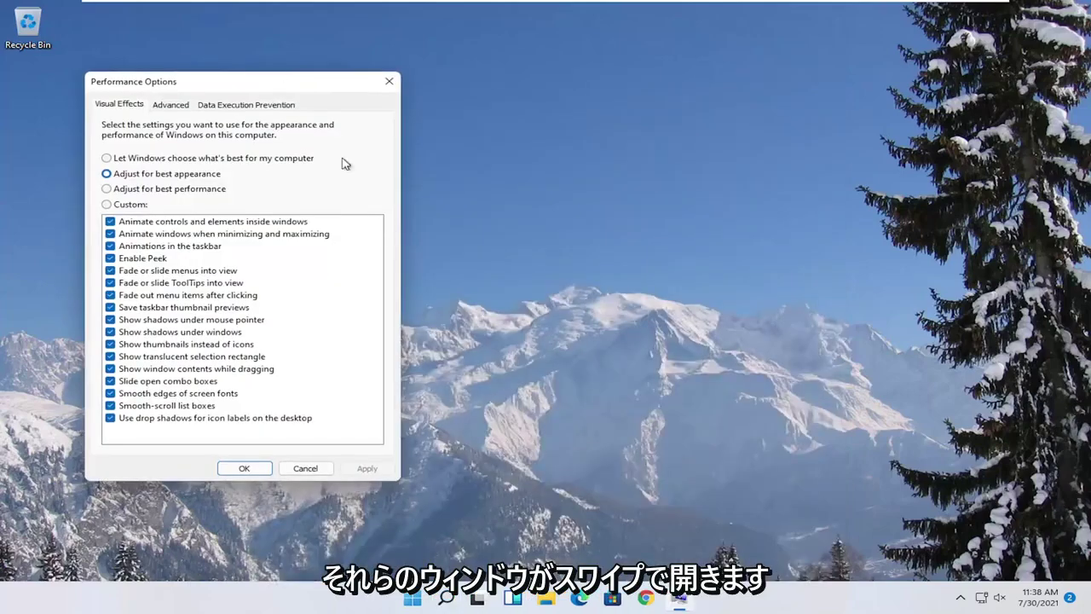
drag(259, 88, 501, 90)
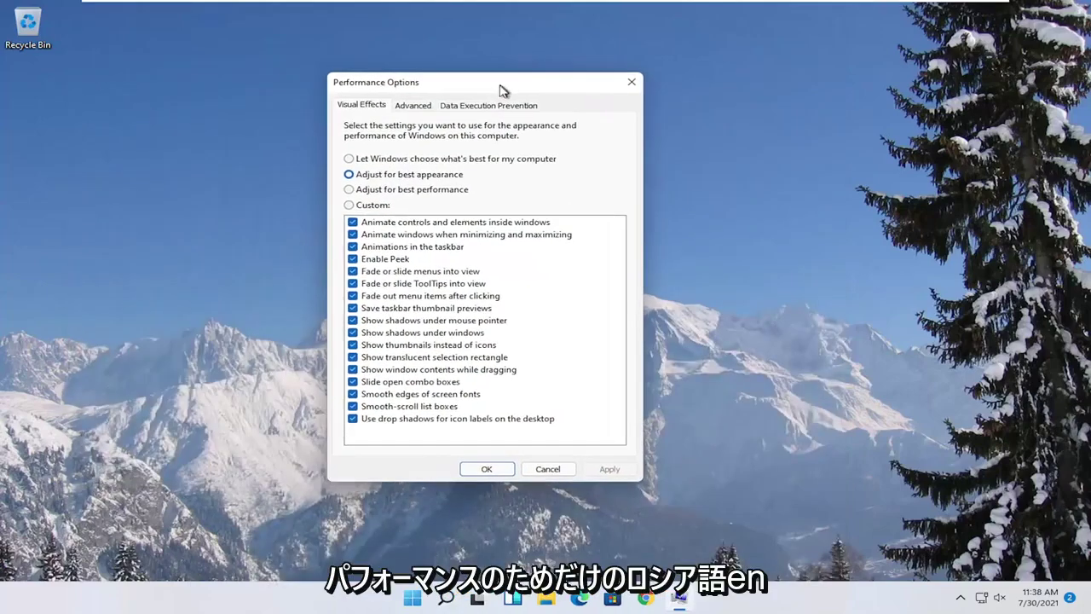
click(360, 190)
click(603, 462)
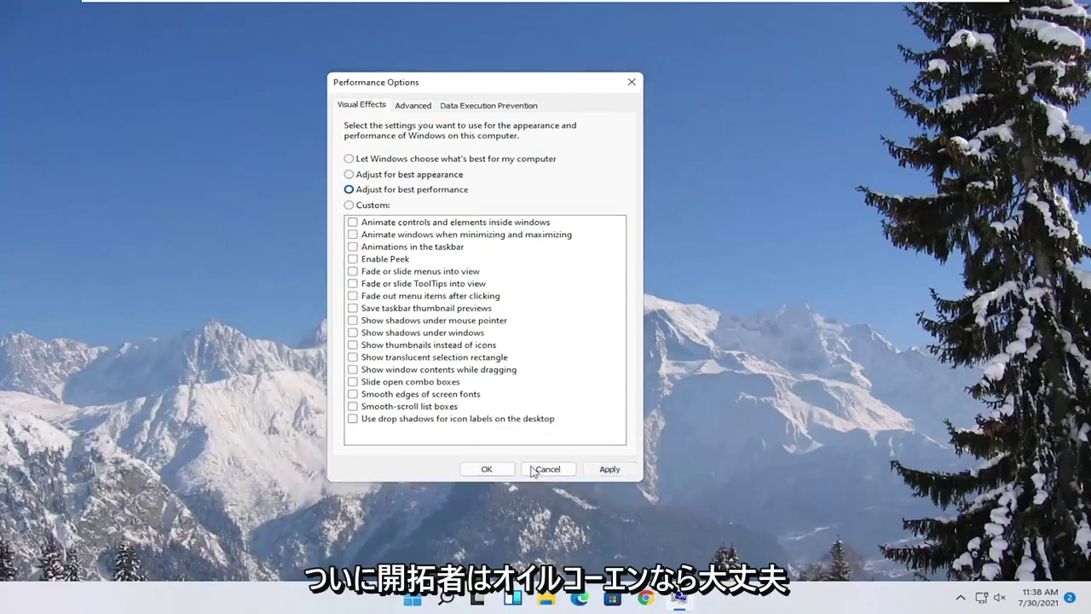
click(486, 469)
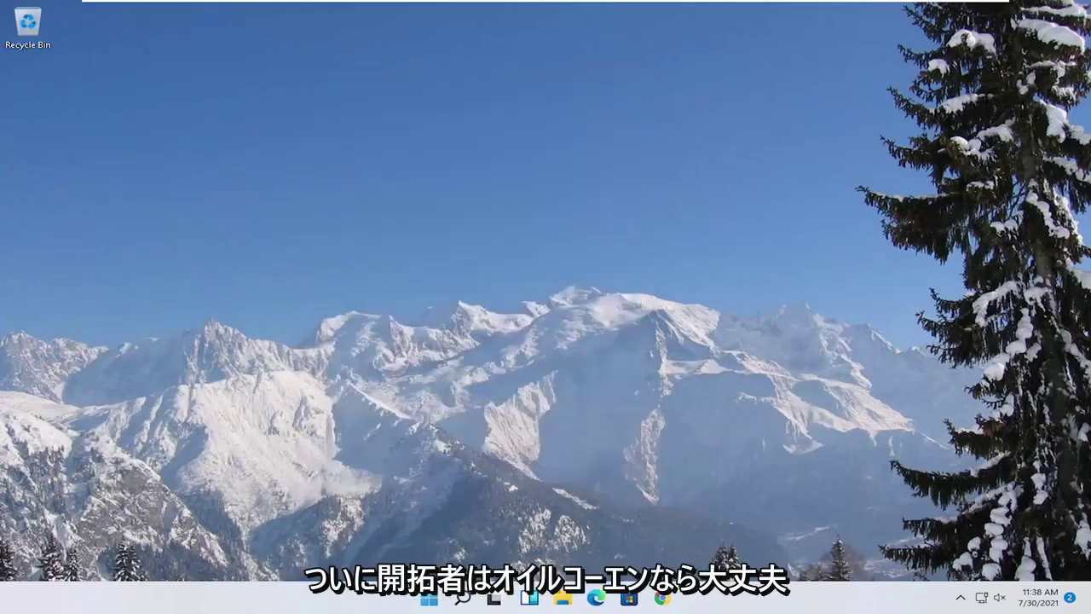
- Check that Game Mode is On, then browse the per-app Graphics preference list
click(463, 598)
text(game mode)
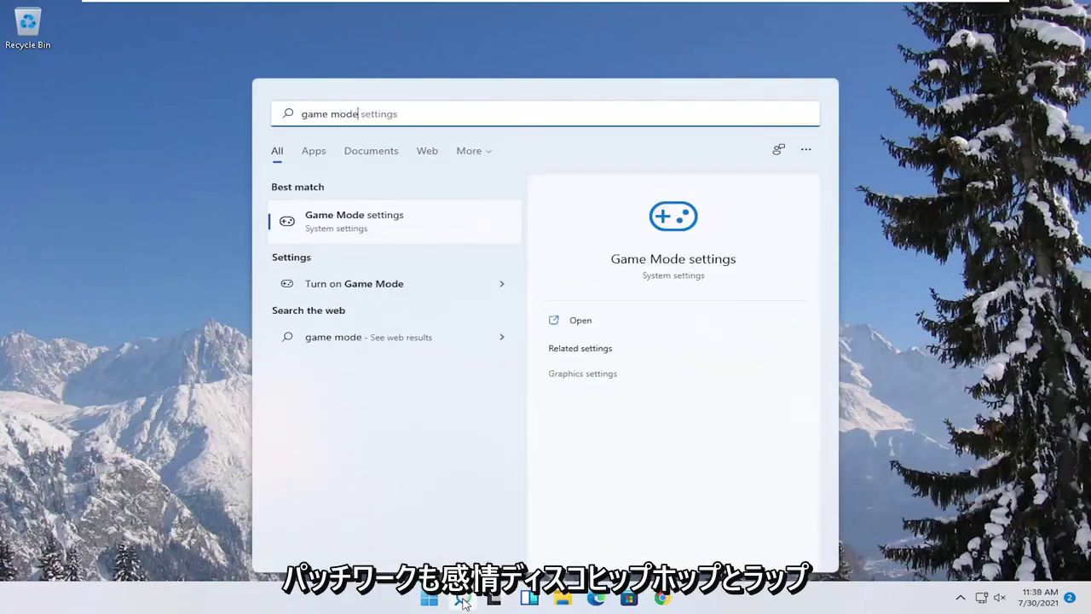
click(341, 227)
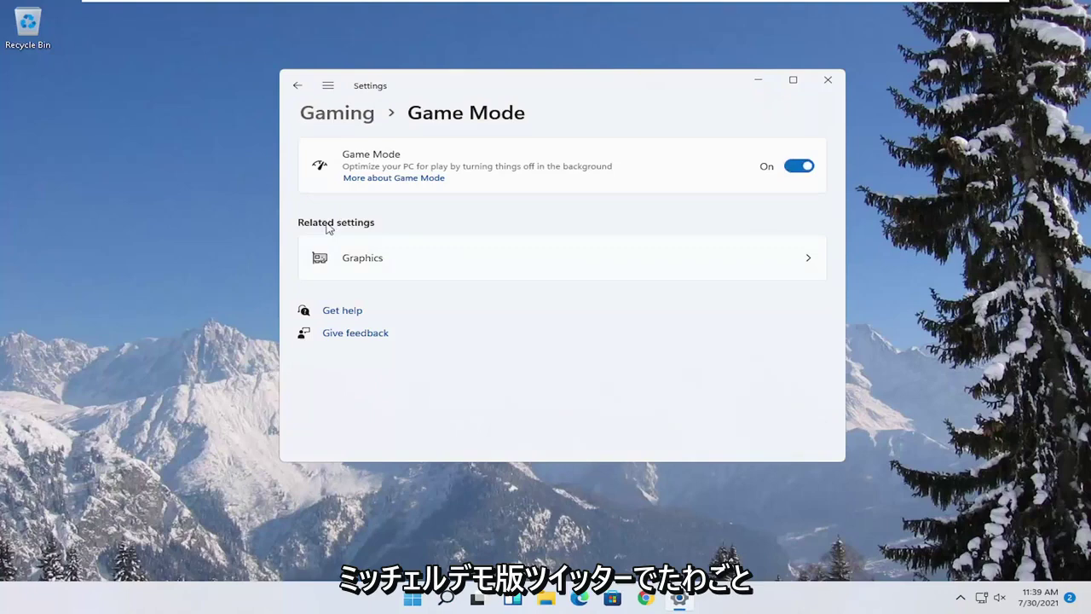
click(373, 271)
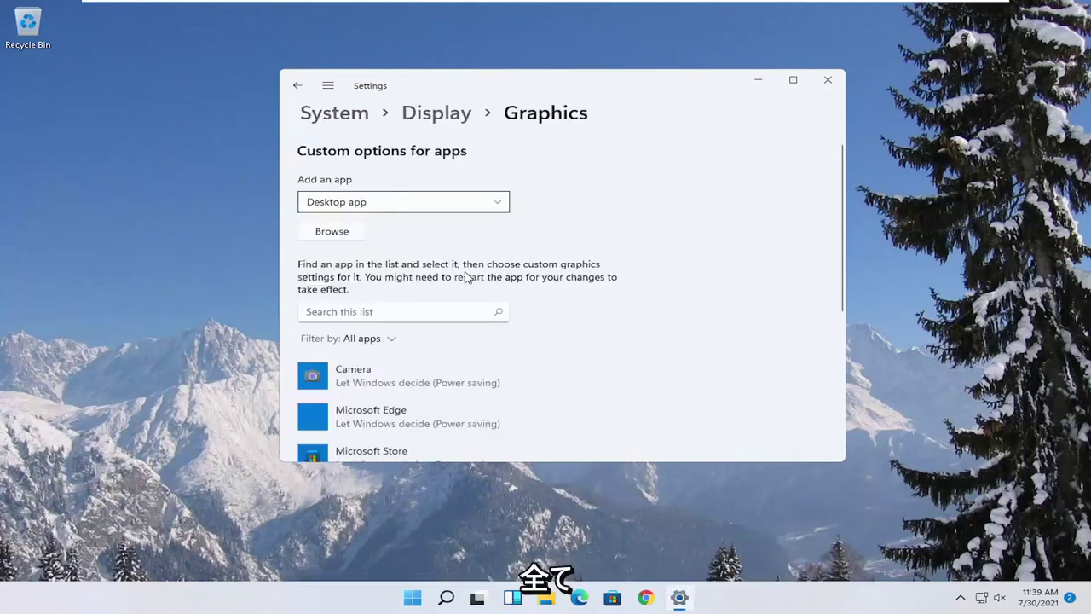
scroll(467, 275, down, 4)
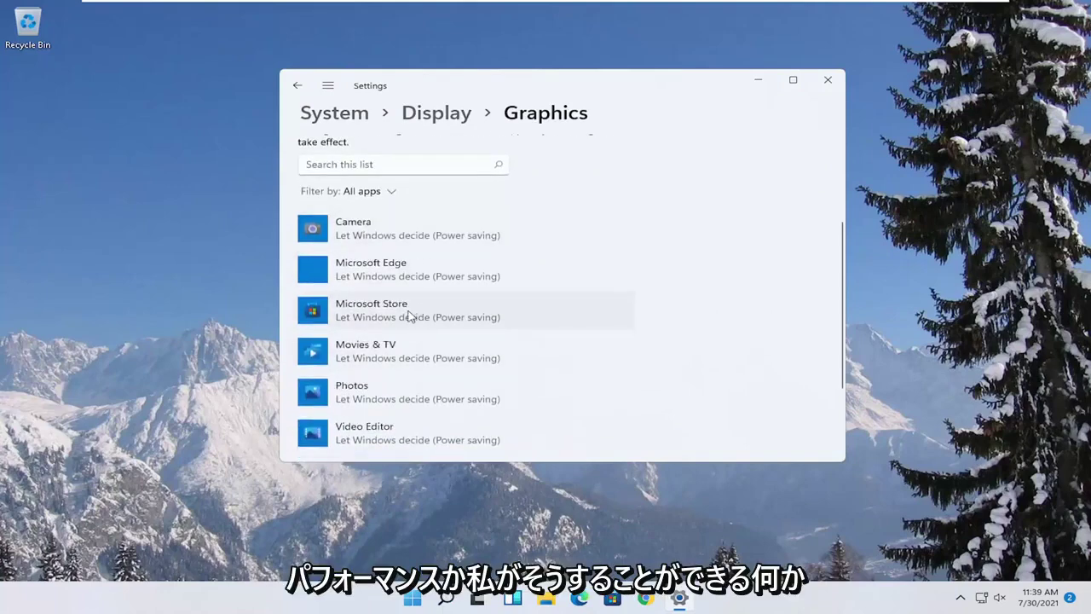
- Set Microsoft Store's graphics preference to High performance and save it
click(415, 319)
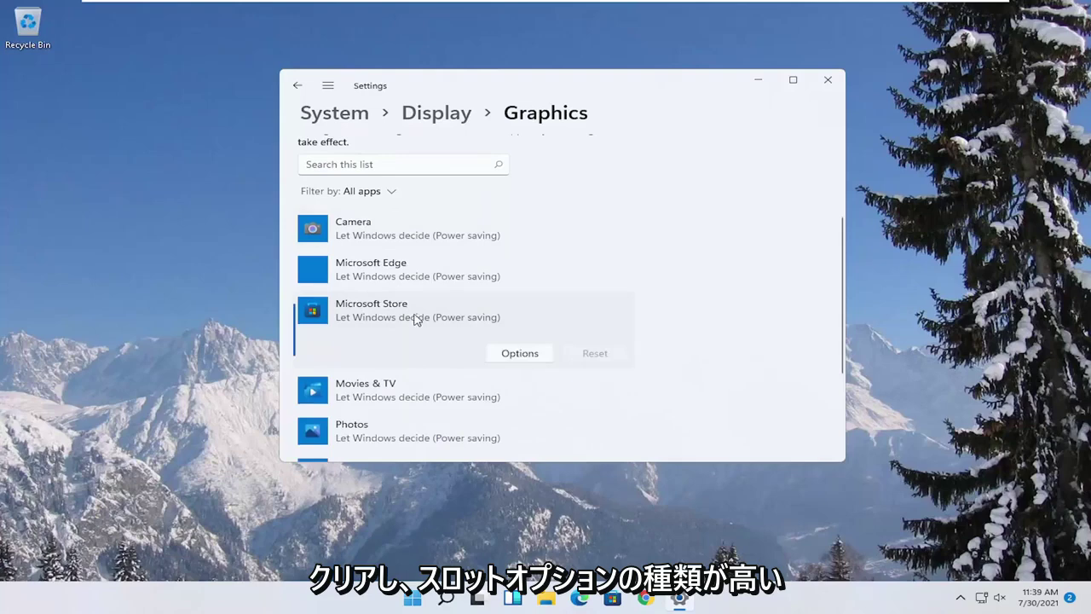
click(526, 357)
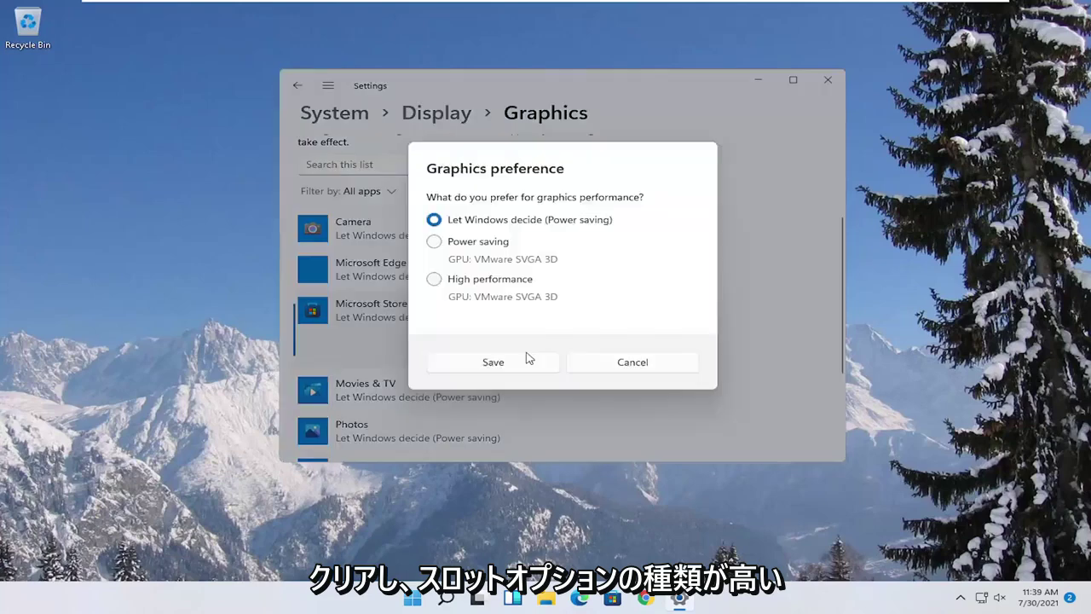
click(442, 286)
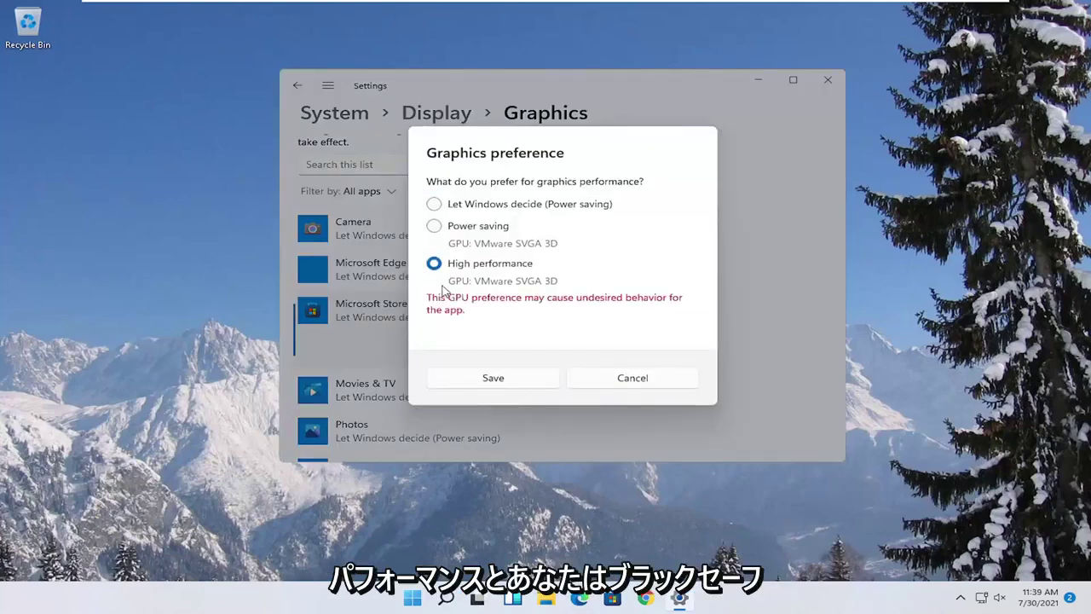
click(493, 377)
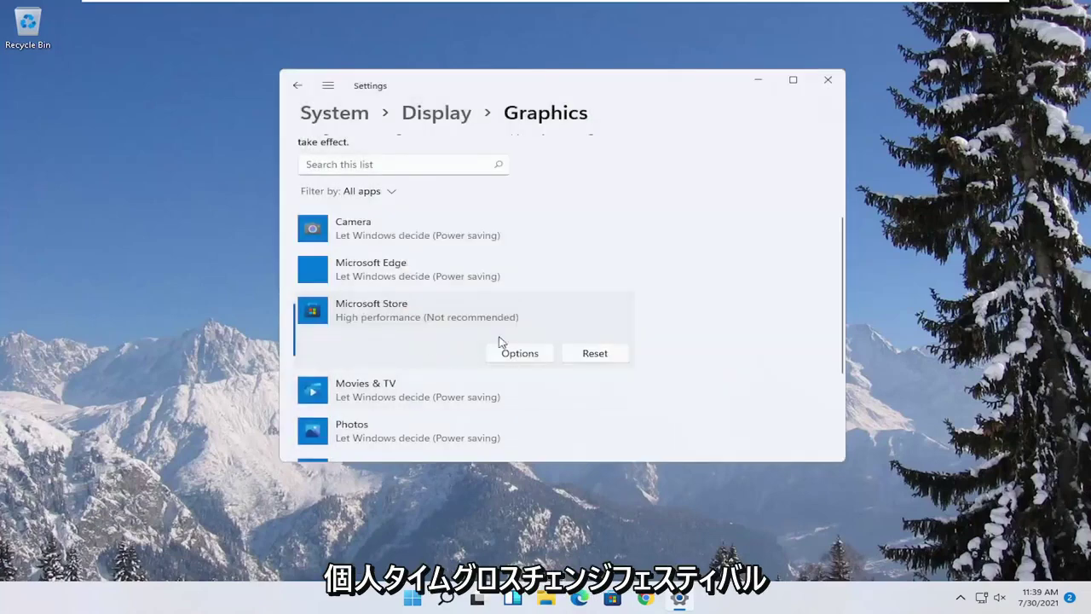
- Recheck Microsoft Store's preference without changes and close Windows Settings
click(510, 354)
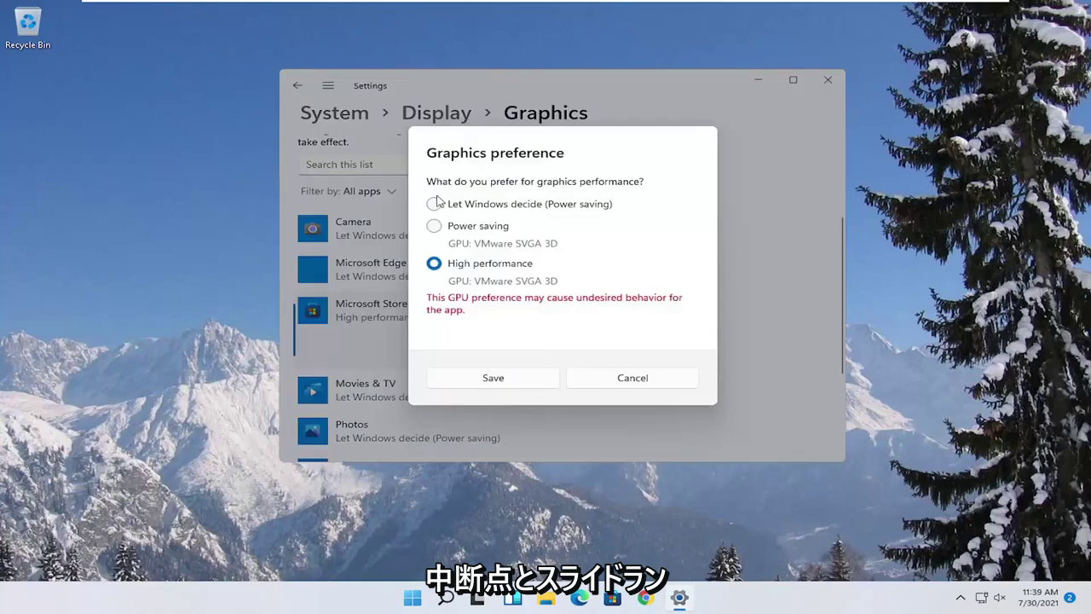
click(644, 376)
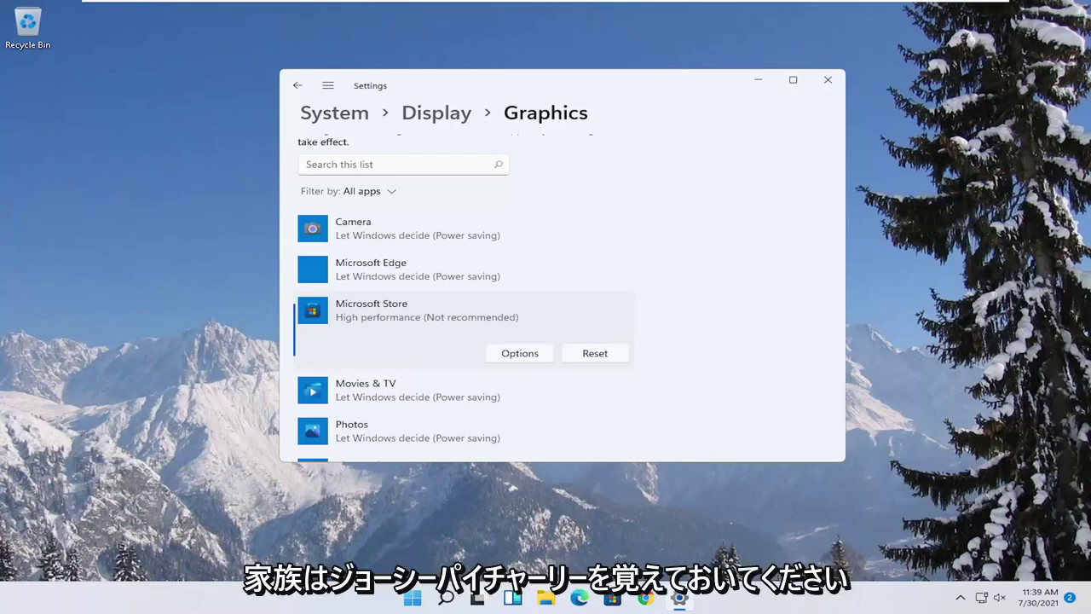
click(828, 80)
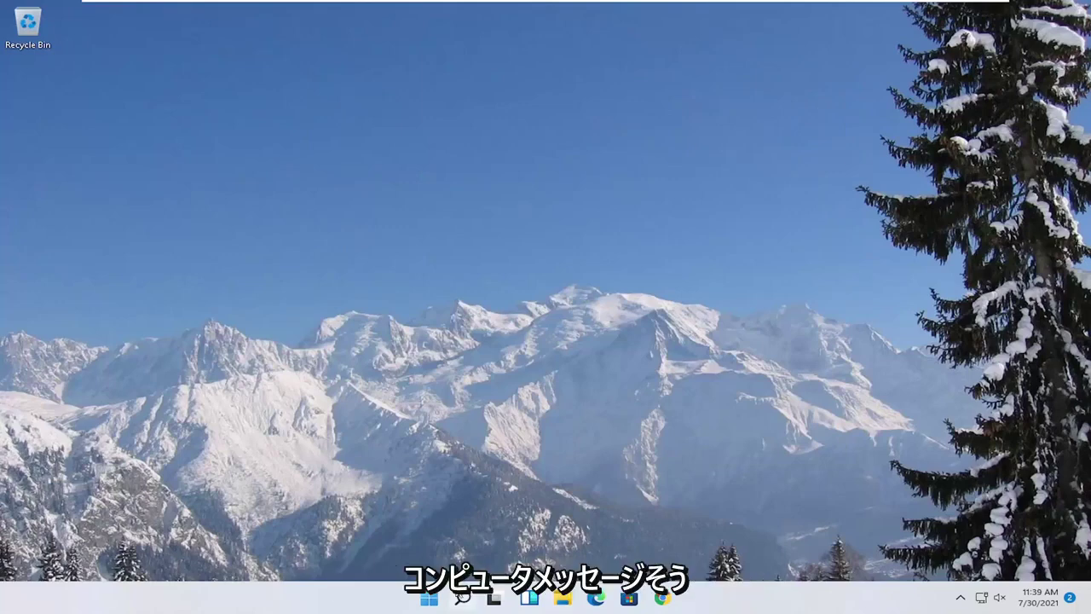
- Show Task Manager's Startup apps list, with only VMware Tools Core Service enabled
right_click(428, 601)
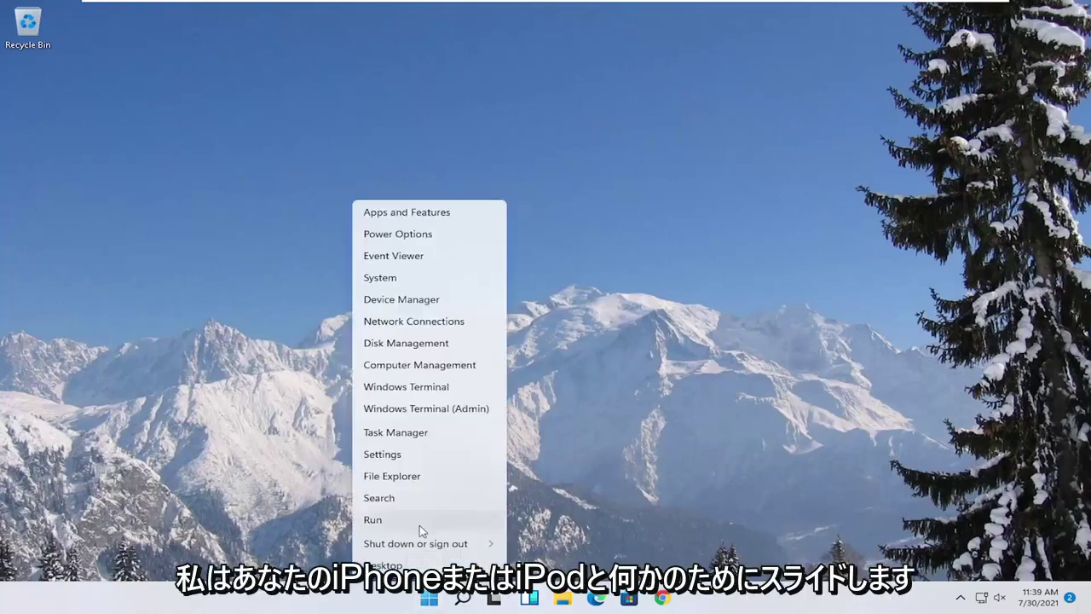
click(395, 435)
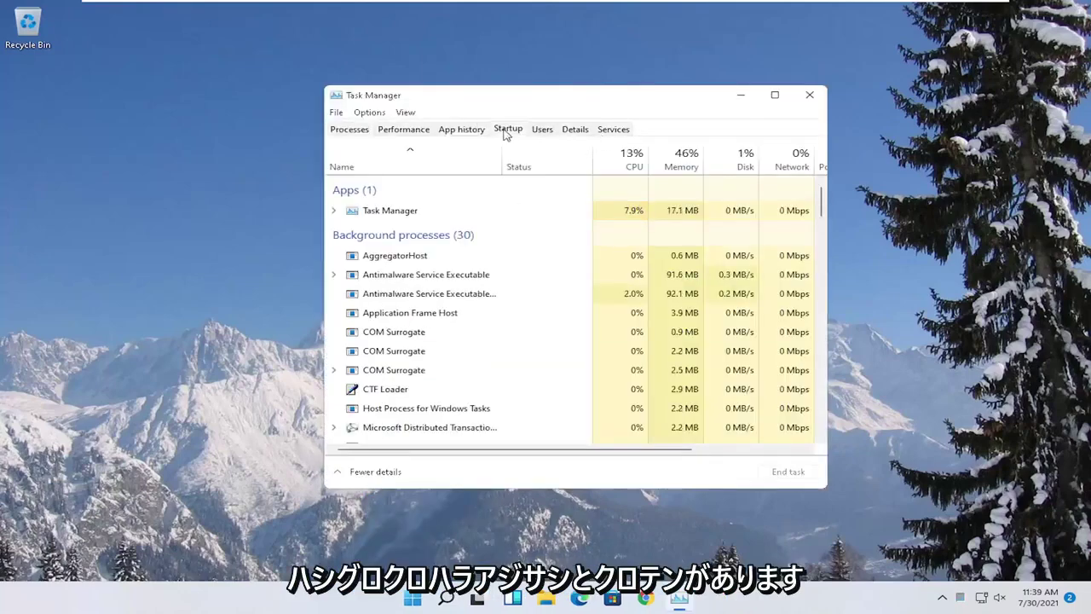
click(507, 130)
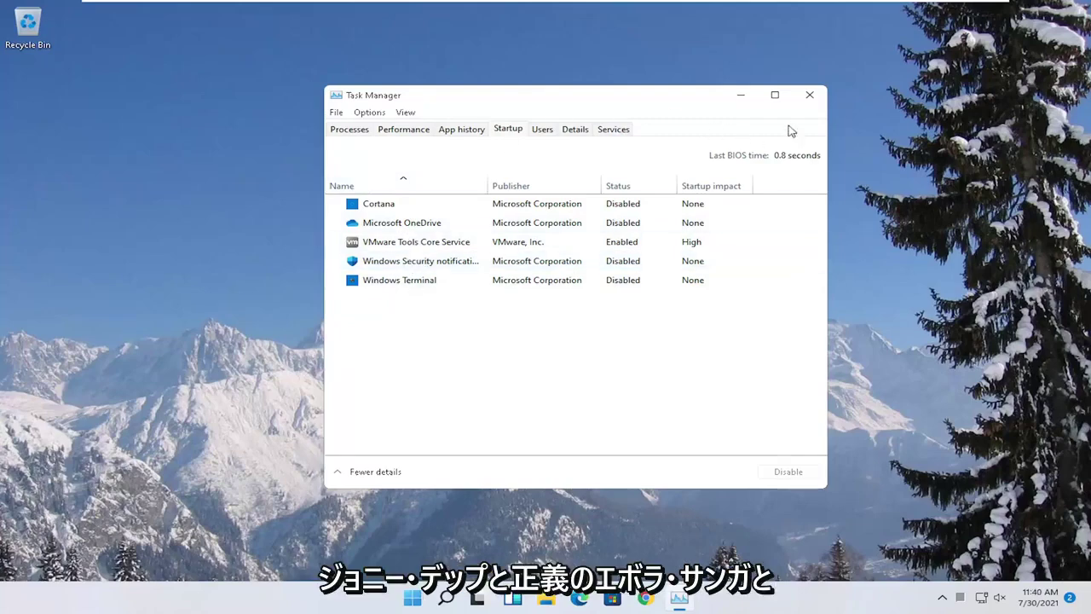
- Close Task Manager and scroll through the 43 installed apps in Apps & features
click(810, 94)
click(461, 598)
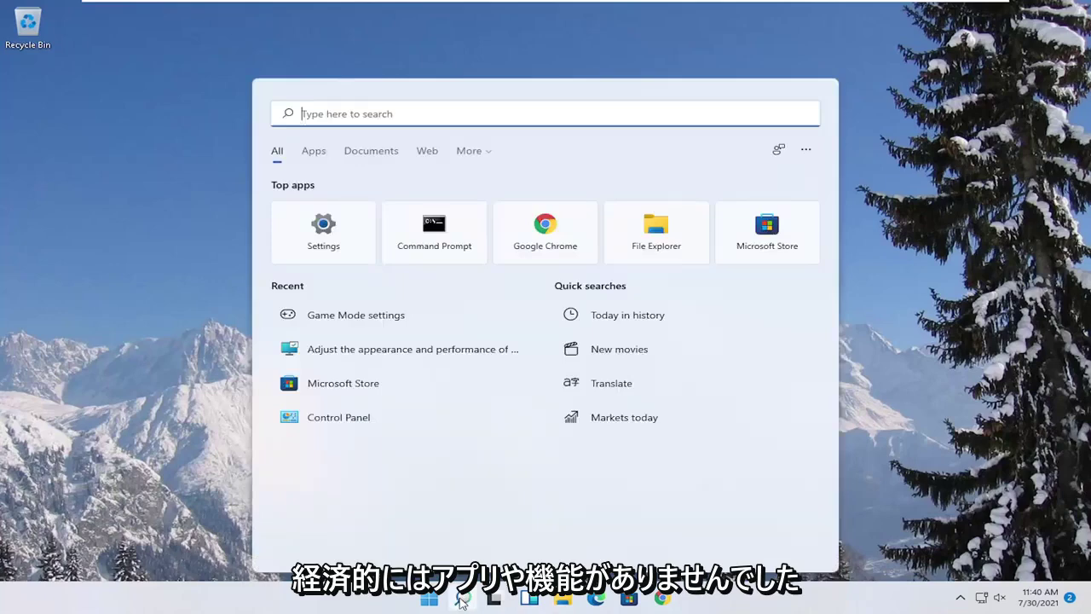
text(apps and feat)
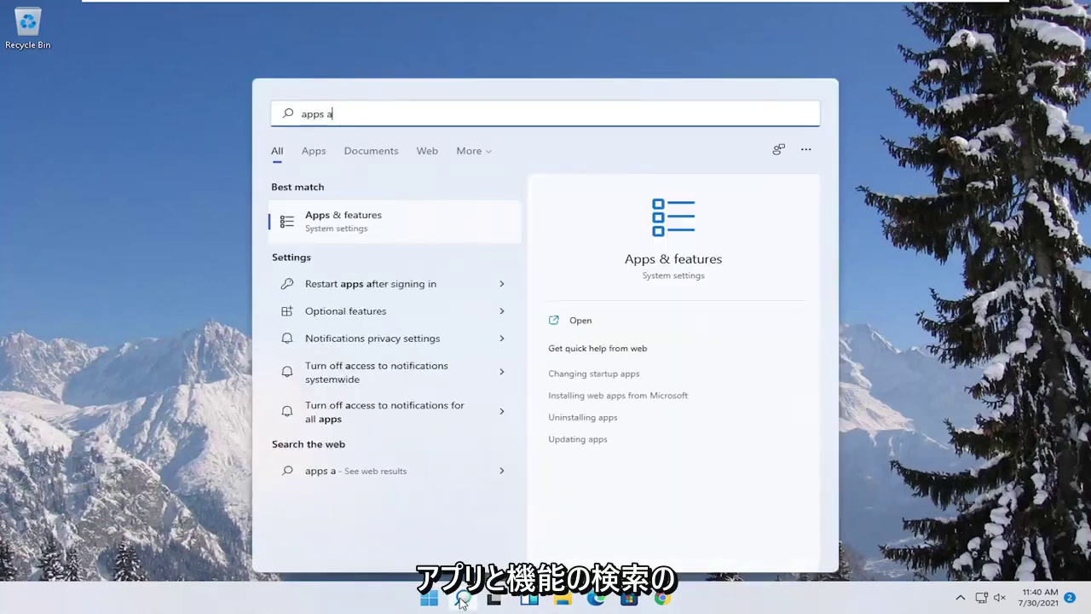
text(ures)
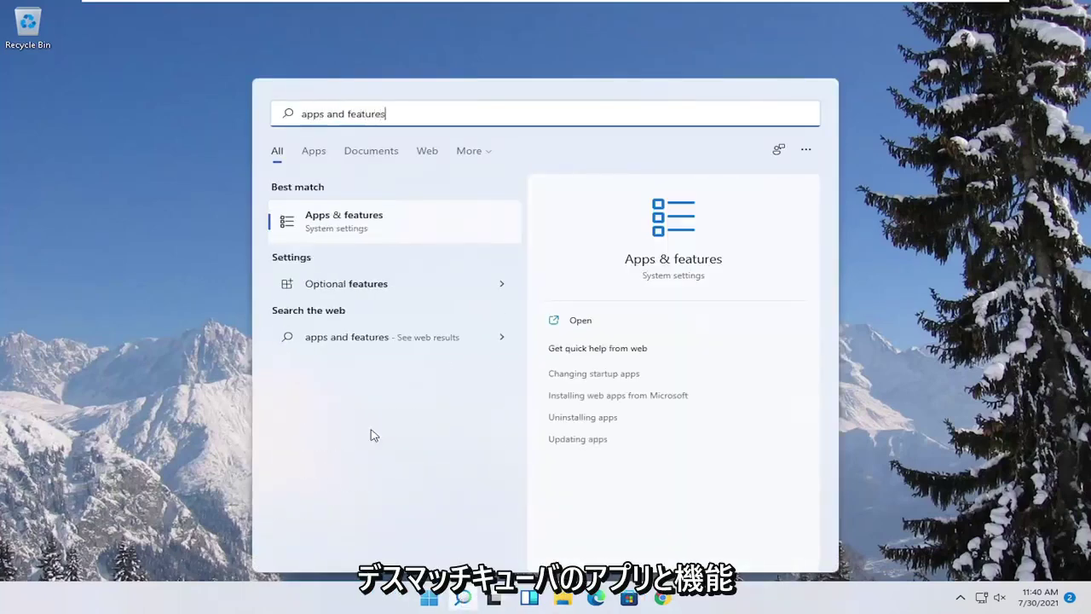
click(367, 218)
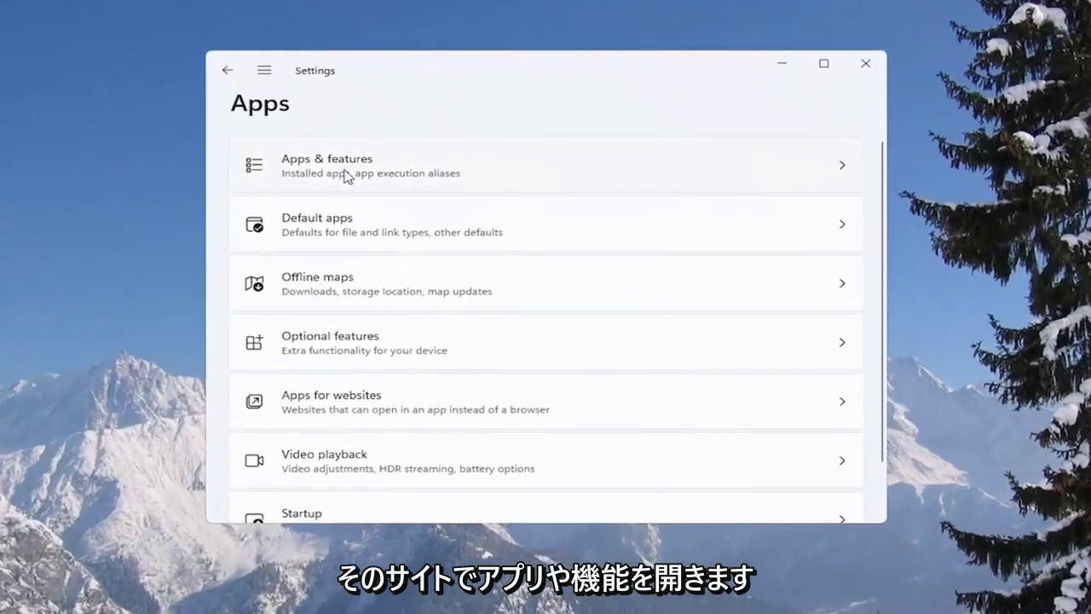
click(375, 170)
scroll(378, 390, down, 3)
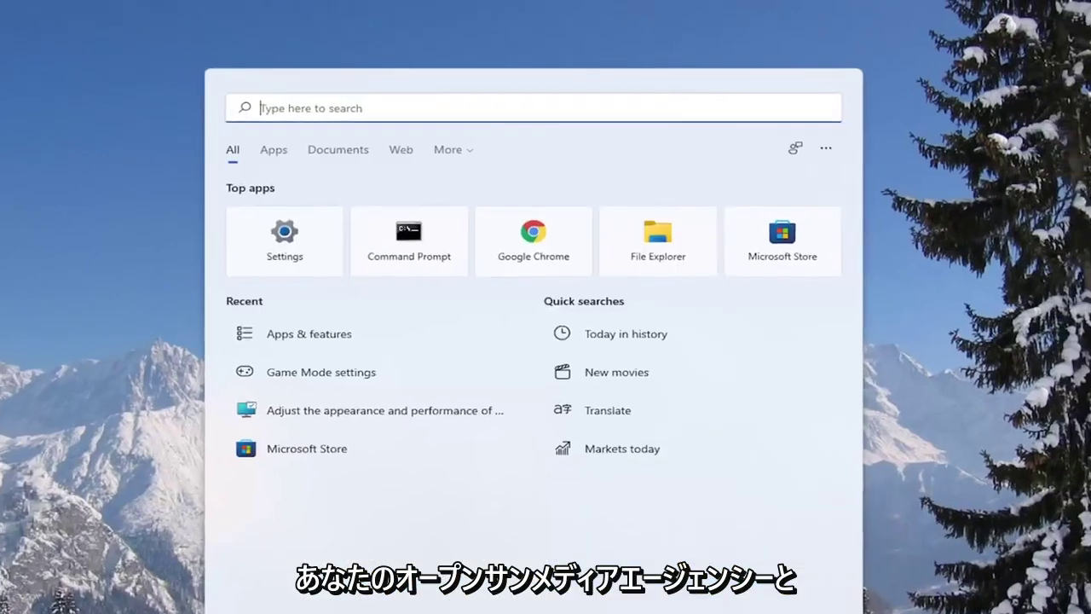
- Run Command Prompt as administrator and enter sfc /scannow at the prompt
text(cmd)
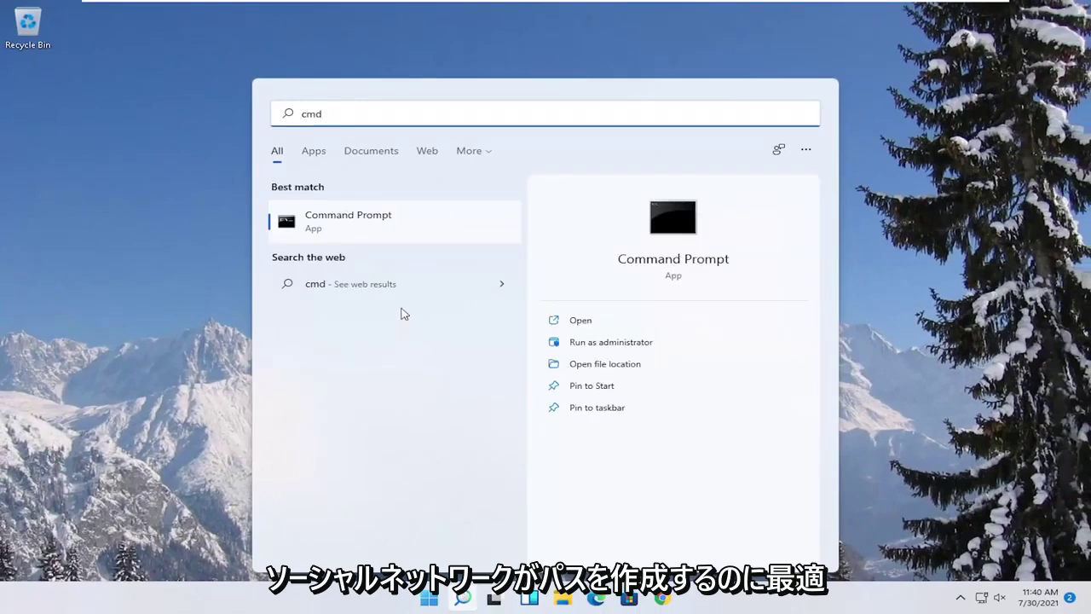
right_click(348, 225)
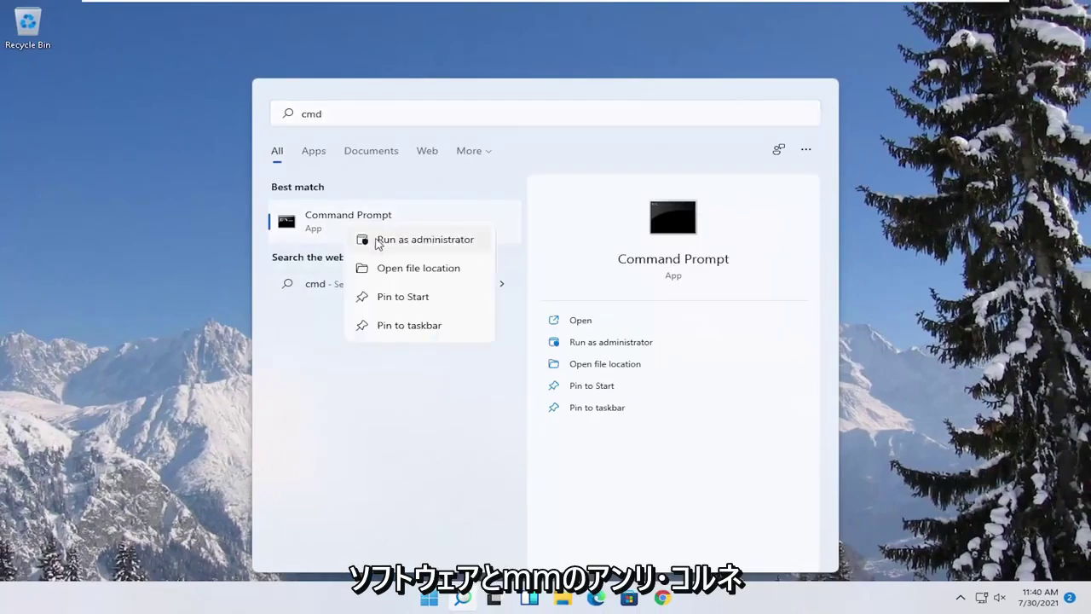
click(428, 244)
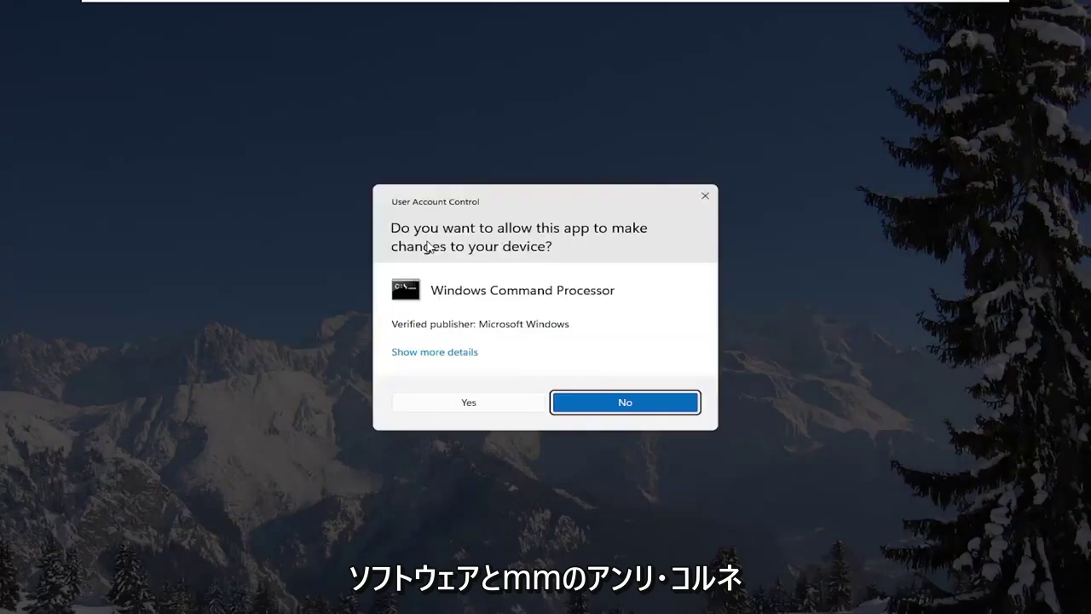
click(444, 407)
drag(390, 111, 458, 111)
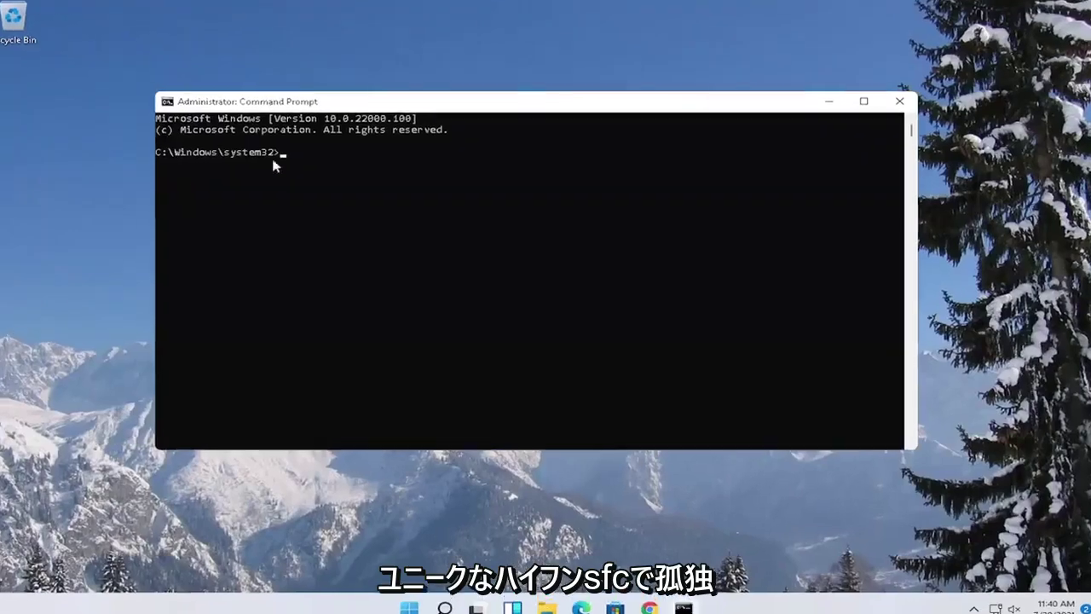
text(sfc)
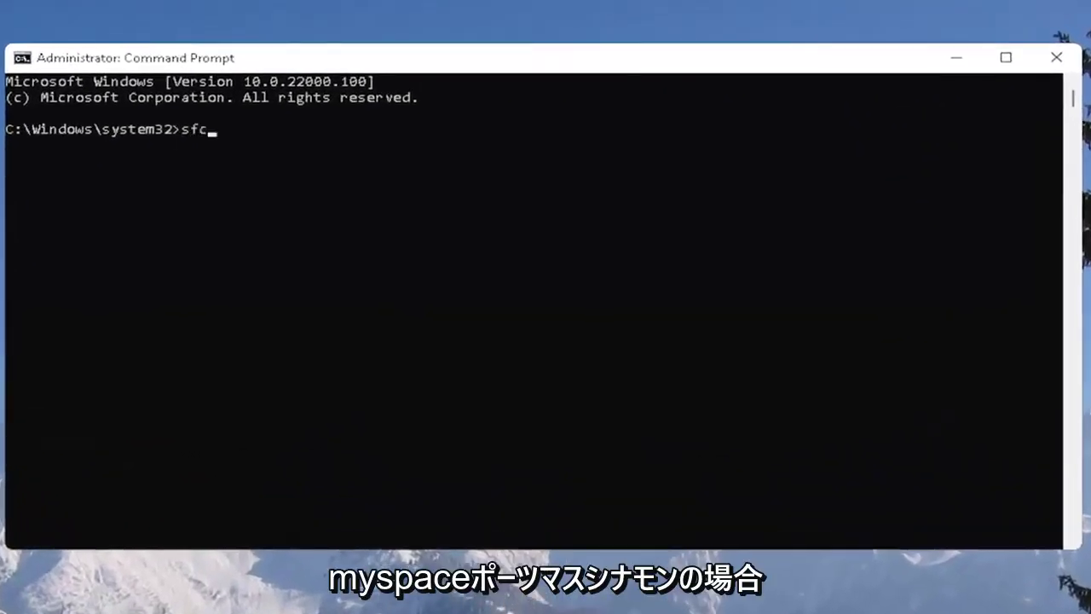
text( /scannow)
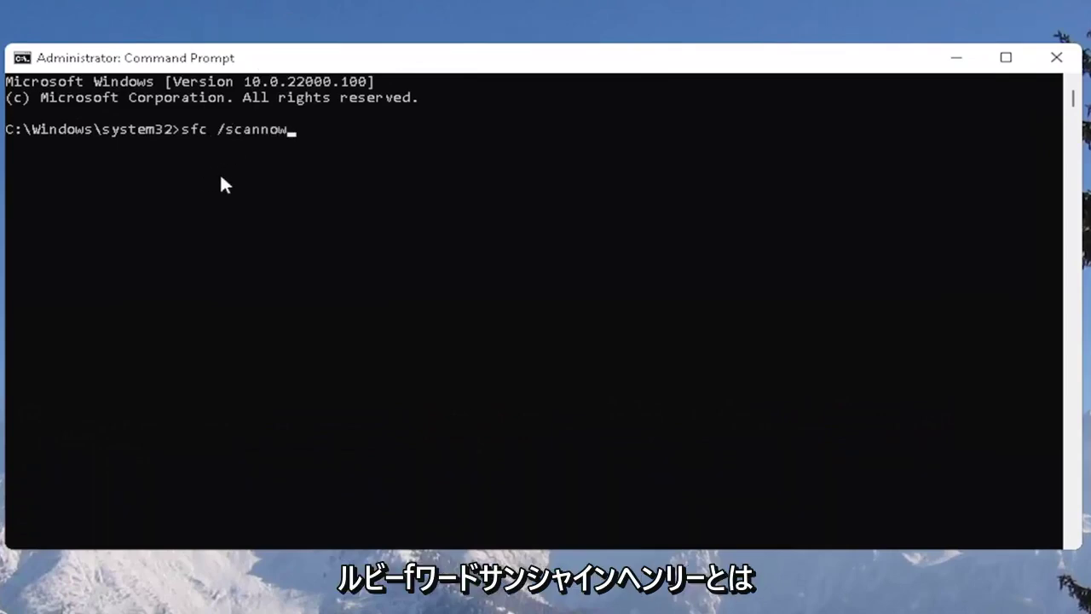
- Run sfc /scannow to 100% with no integrity violations, then minimize Command Prompt
key(Return)
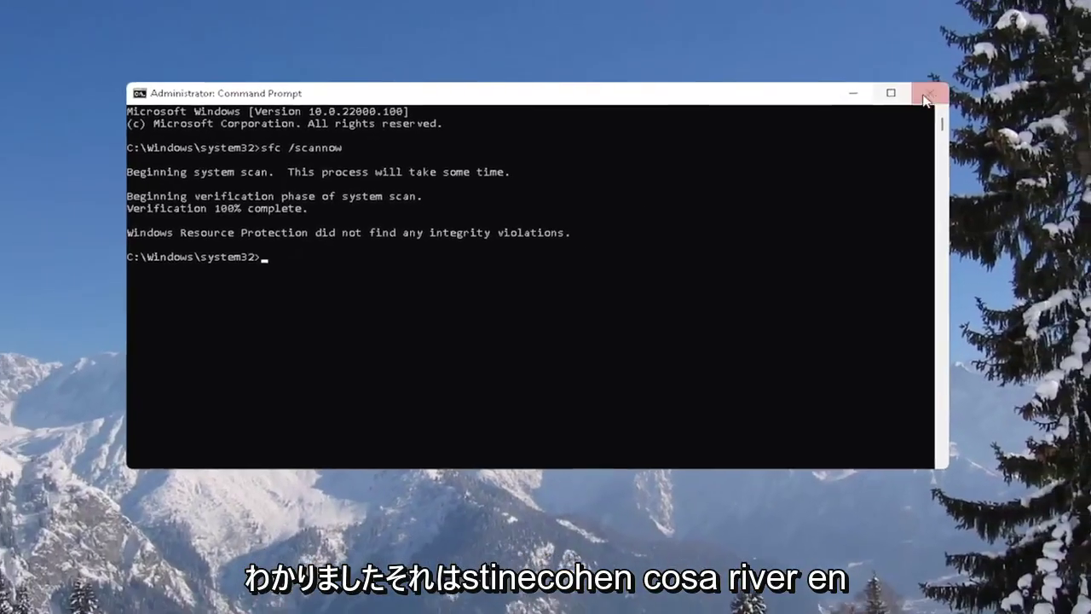
click(899, 80)
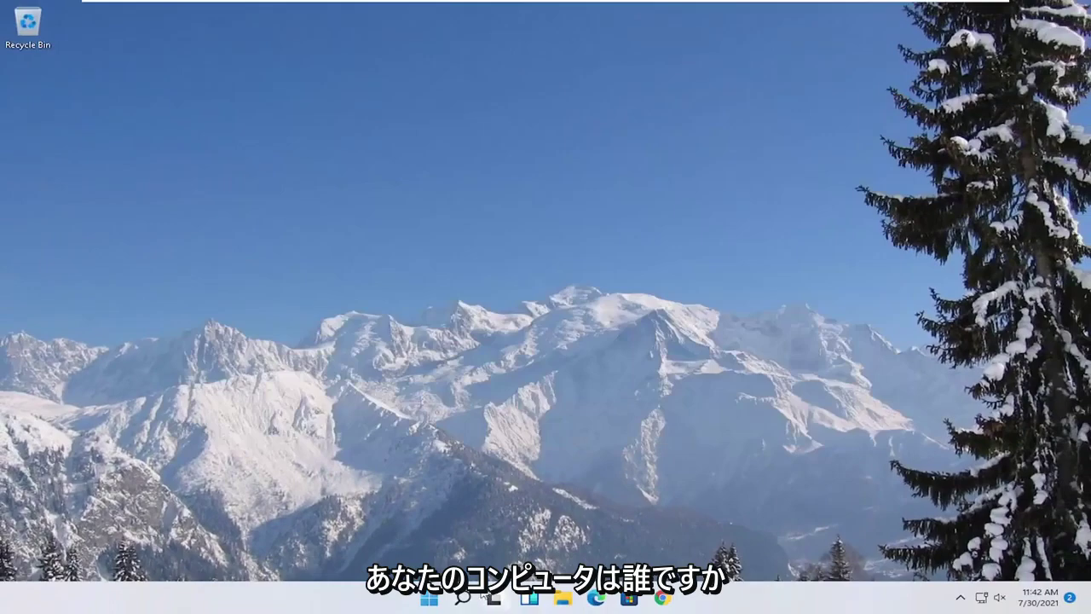
right_click(429, 599)
mouse_move(477, 543)
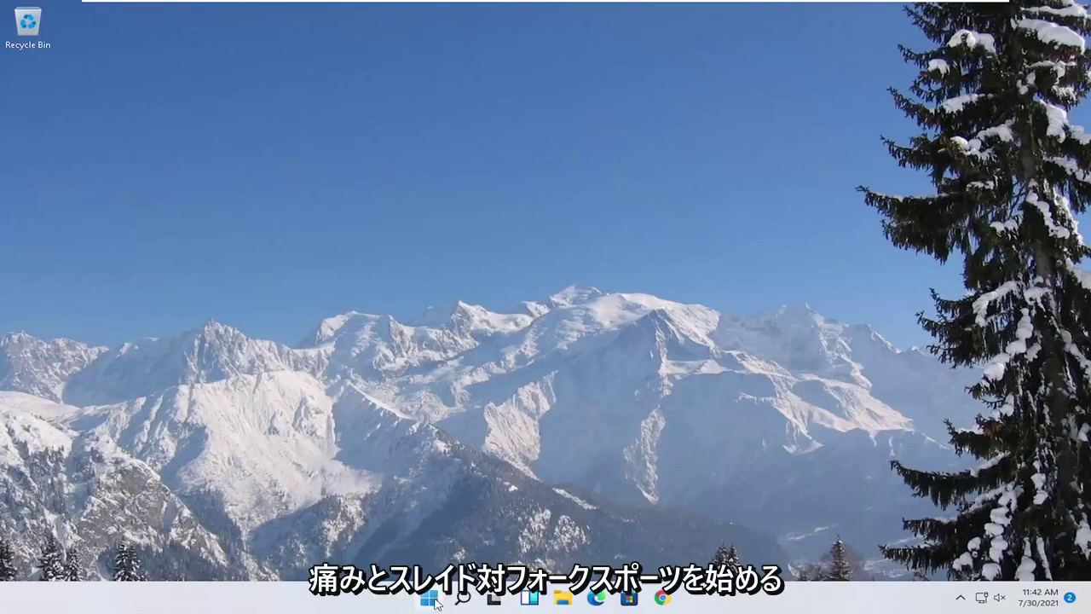
- Open the Tools page of Local Disk (C:) Properties from This PC in File Explorer
right_click(428, 598)
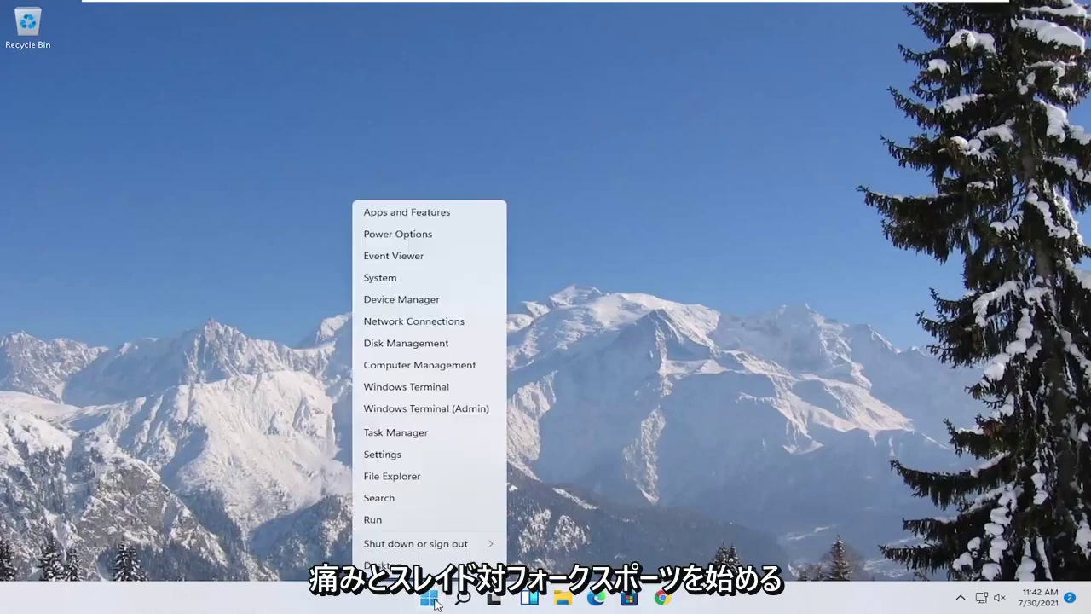
click(399, 473)
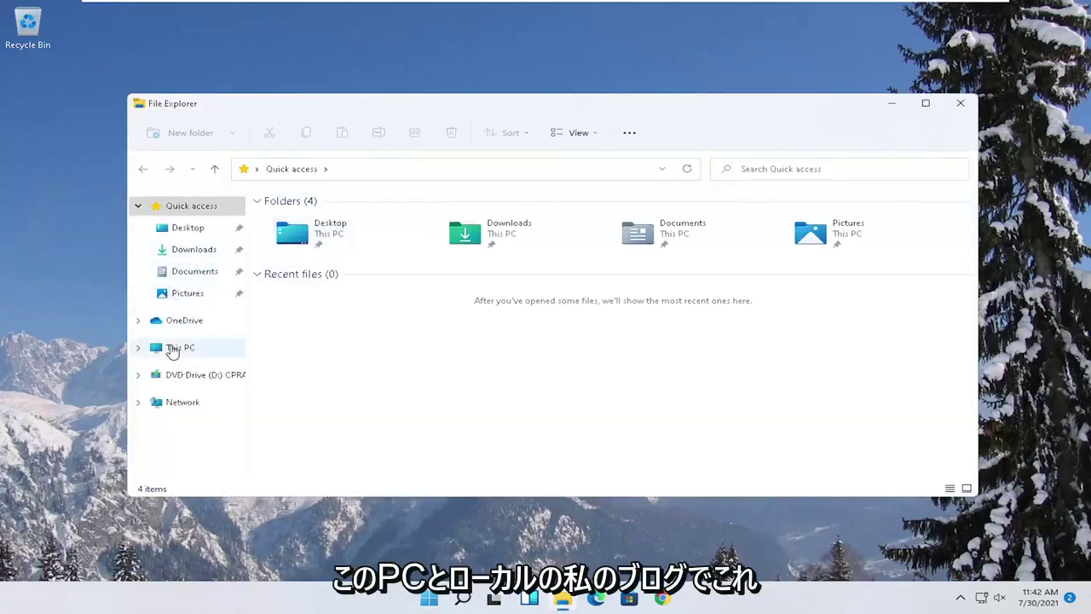
click(177, 348)
click(339, 331)
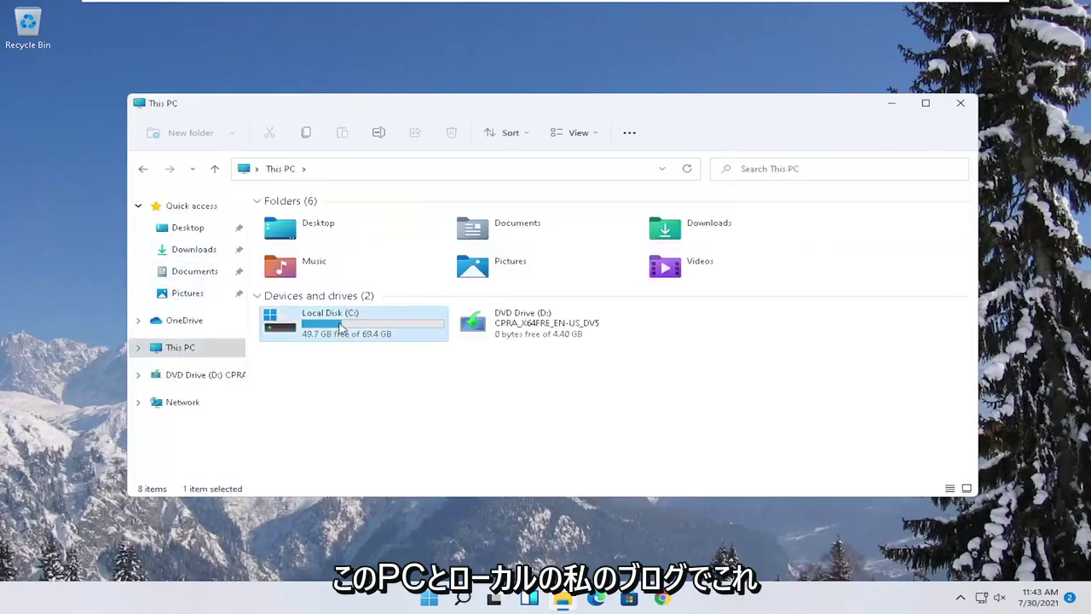
right_click(341, 330)
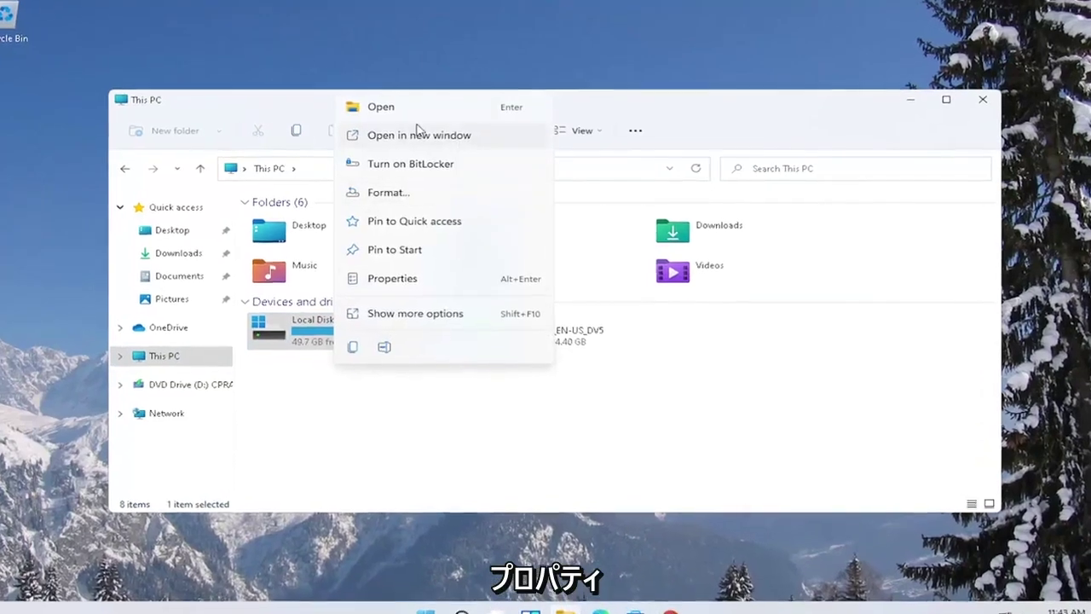
click(400, 279)
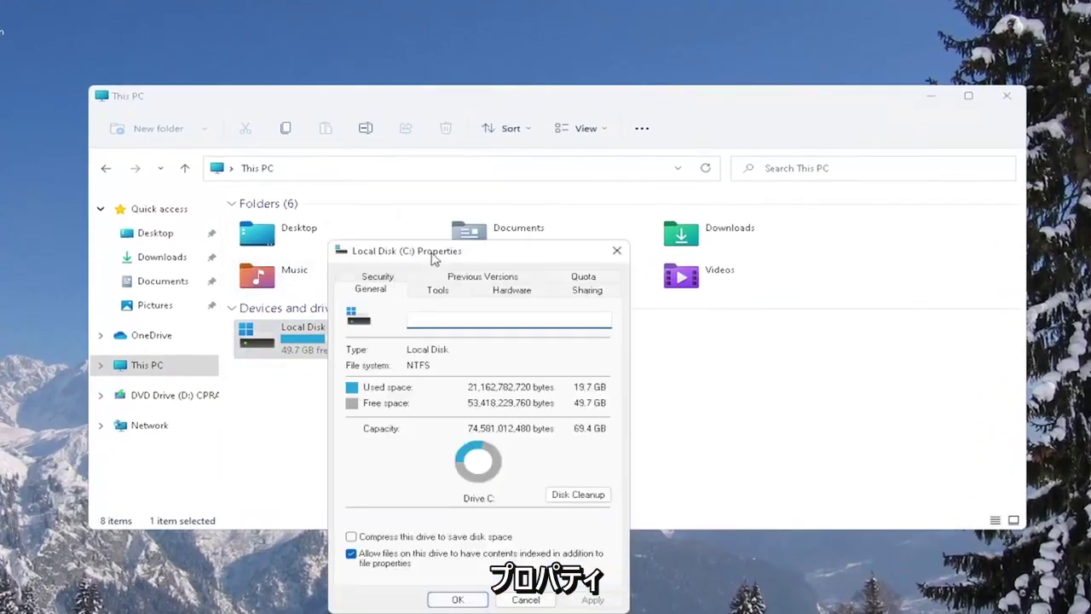
drag(292, 228, 447, 129)
drag(436, 251, 463, 137)
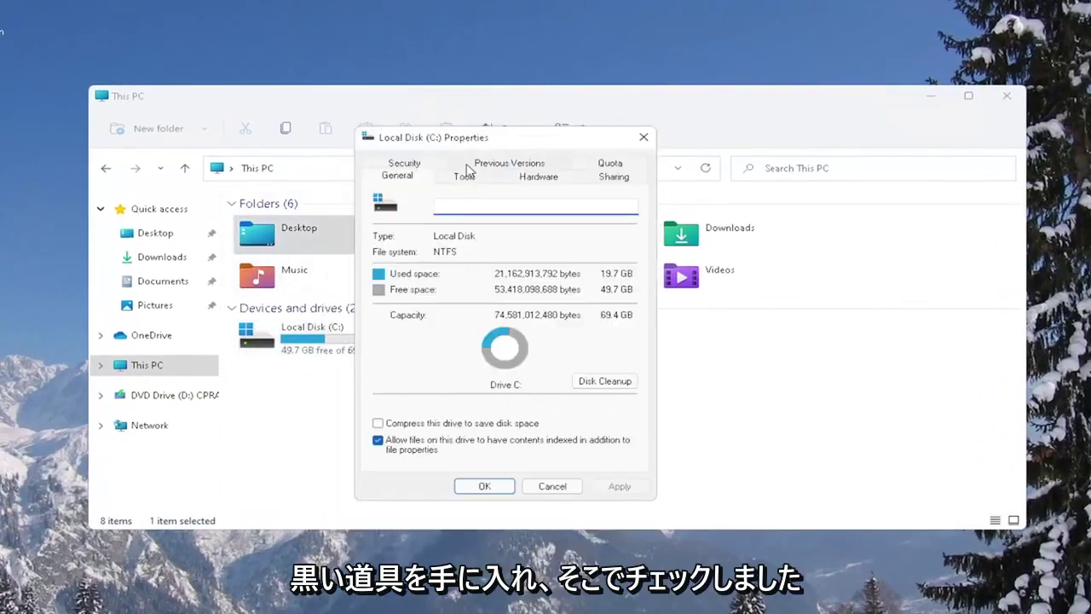
click(465, 178)
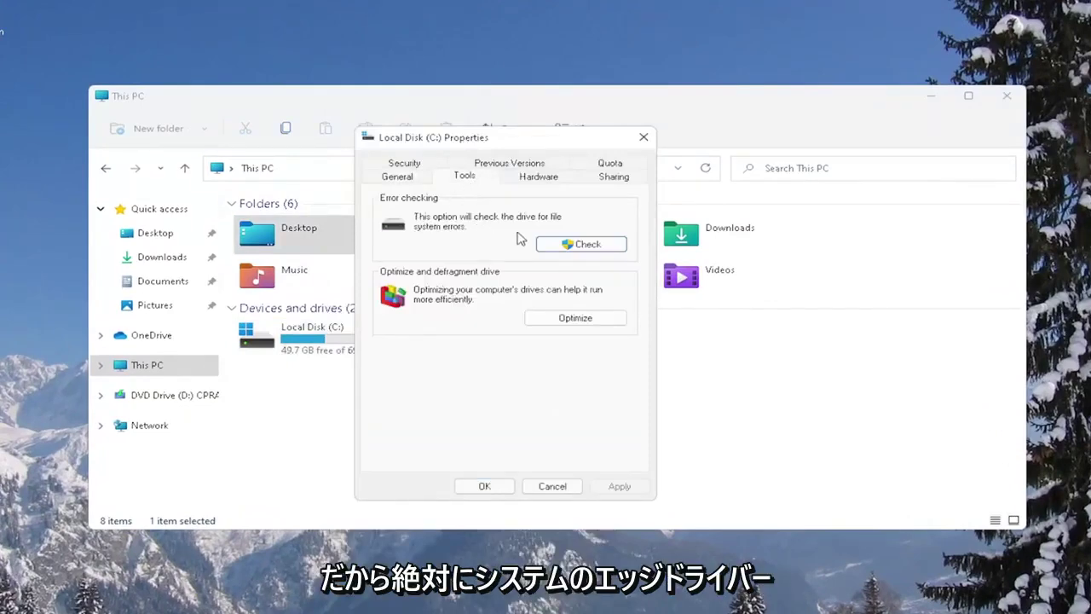
- Scan drive C: for errors anyway and confirm no errors were found
click(583, 249)
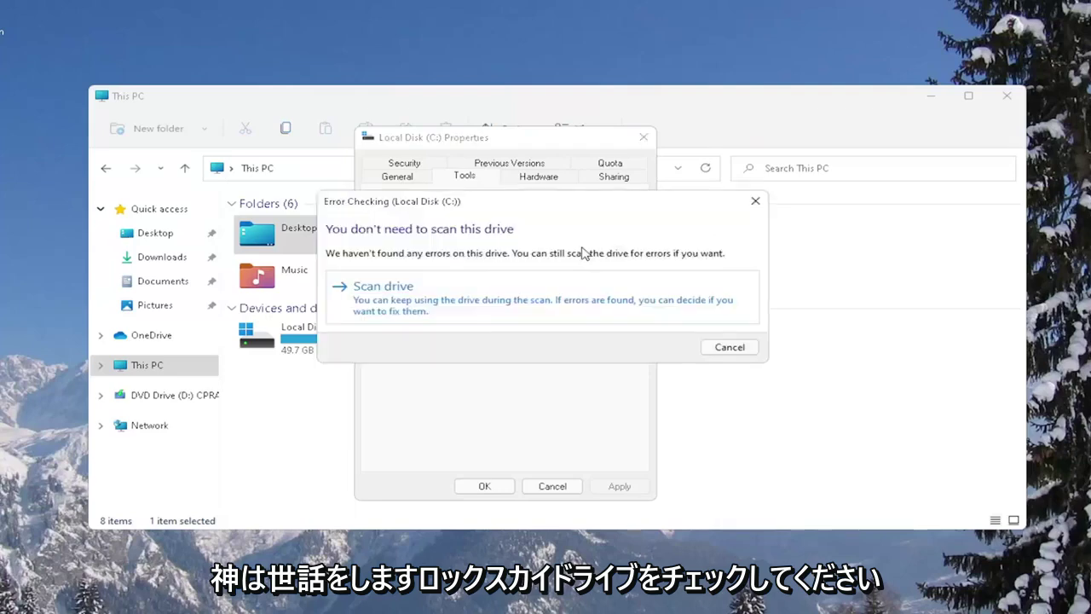
click(432, 305)
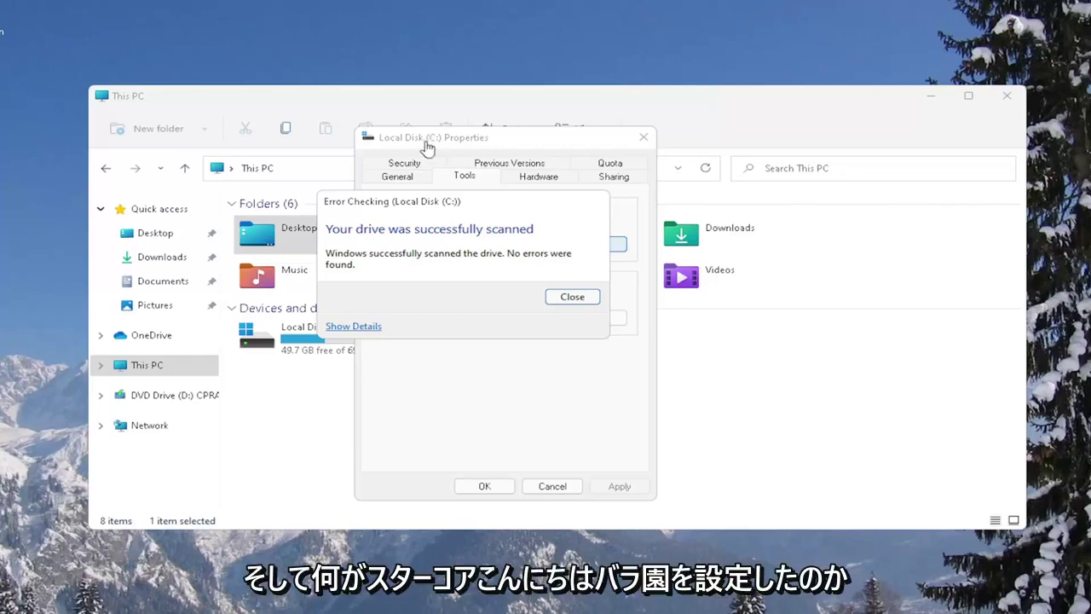
drag(455, 199, 514, 246)
- Dismiss the scan result, close the C: properties and This PC window, and bring up the Win+X menu
click(597, 315)
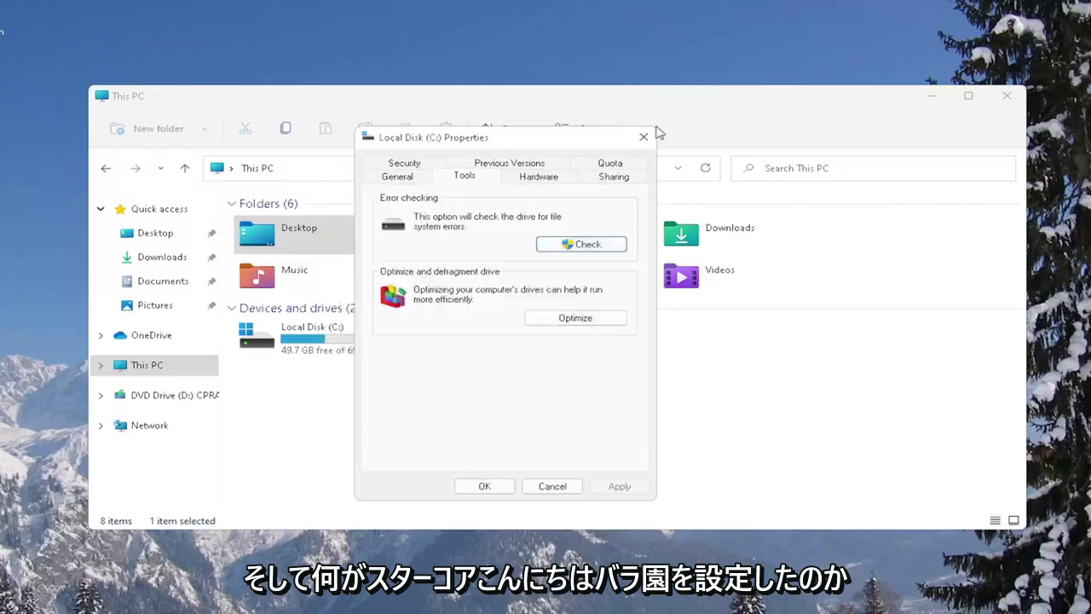
click(645, 136)
click(998, 104)
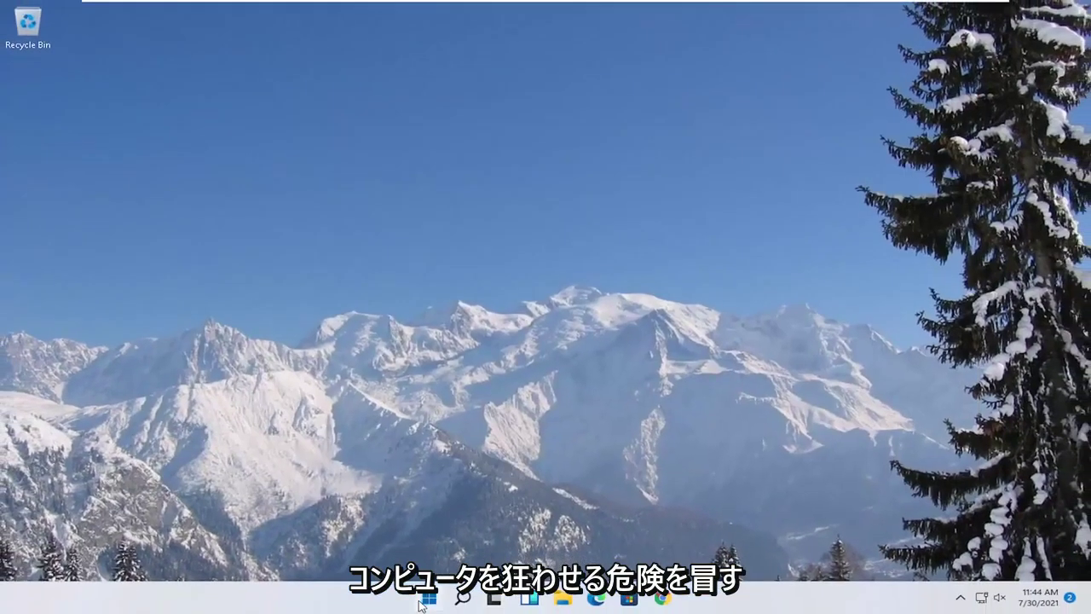
right_click(422, 612)
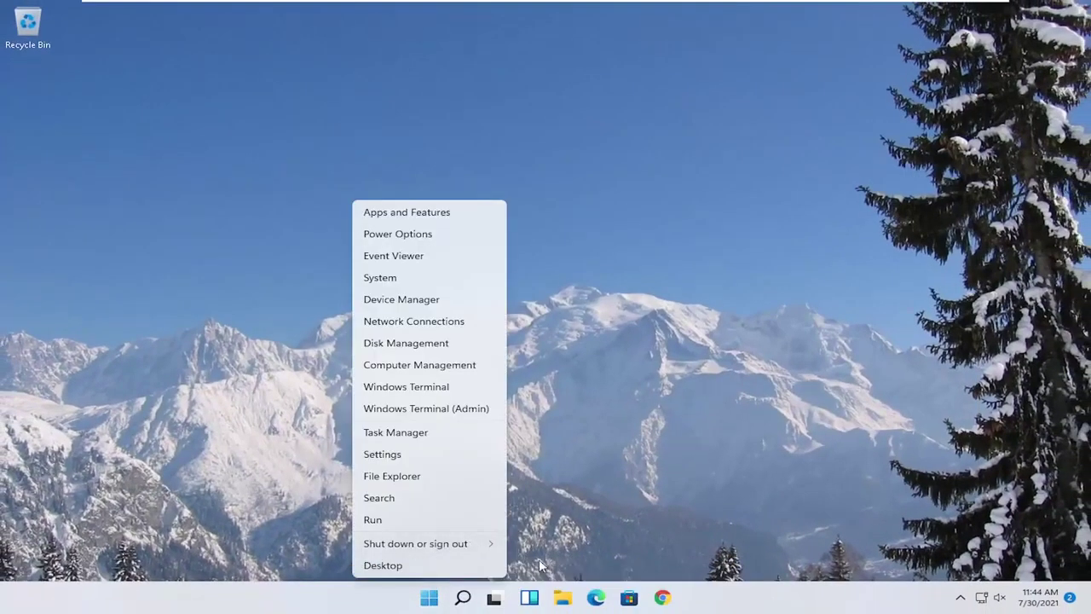